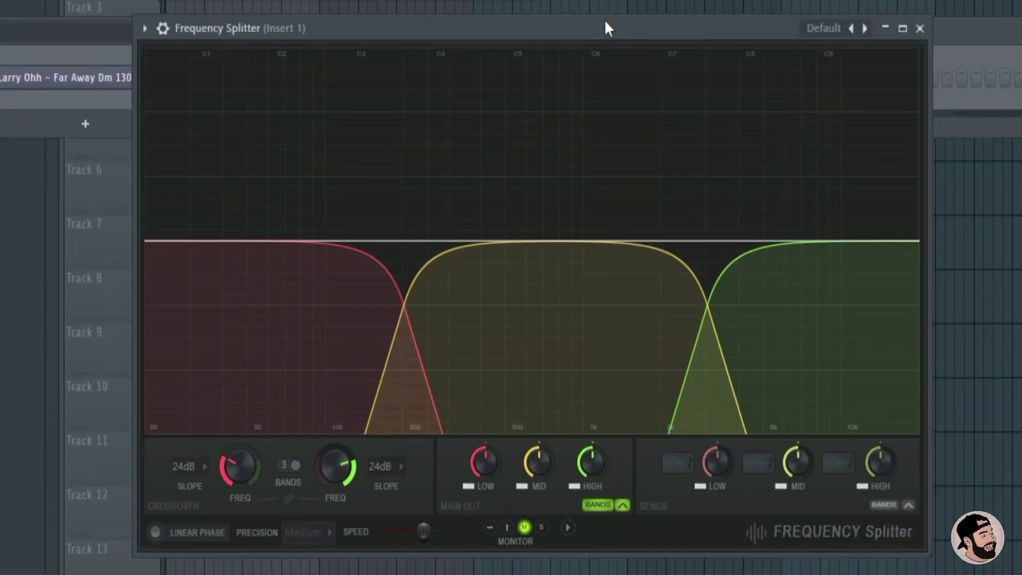
- With the song playing, nudge the Frequency Splitter's low crossover frequency and turn on Linear Phase
{"action": "left_click_drag", "start_coordinate": [607, 28], "coordinate": [592, 25]}
{"action": "key", "text": "space"}
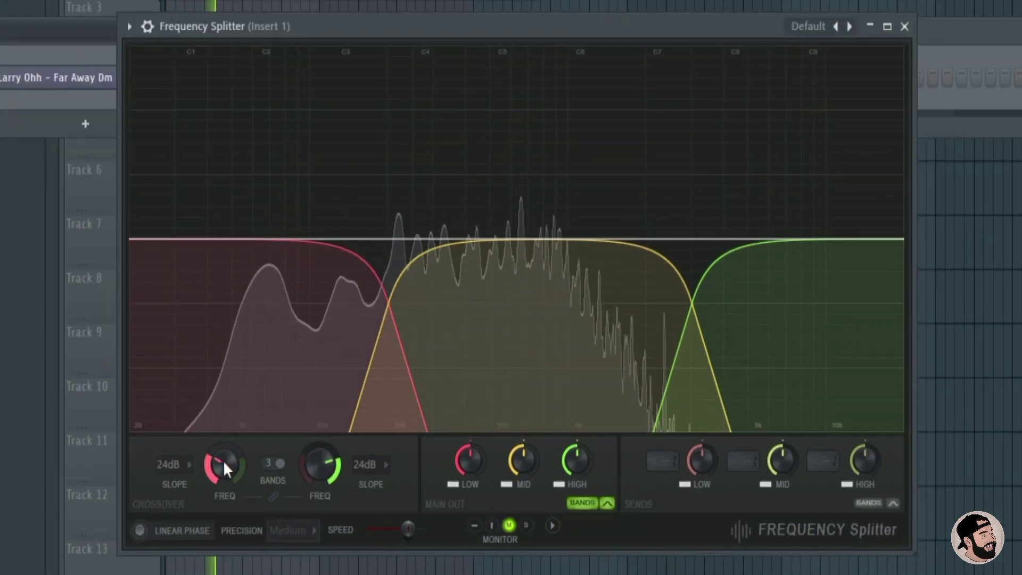
{"action": "mouse_move", "coordinate": [229, 462]}
{"action": "left_mouse_down"}
{"action": "mouse_move", "coordinate": [228, 535]}
{"action": "mouse_move", "coordinate": [228, 461]}
{"action": "left_mouse_up"}
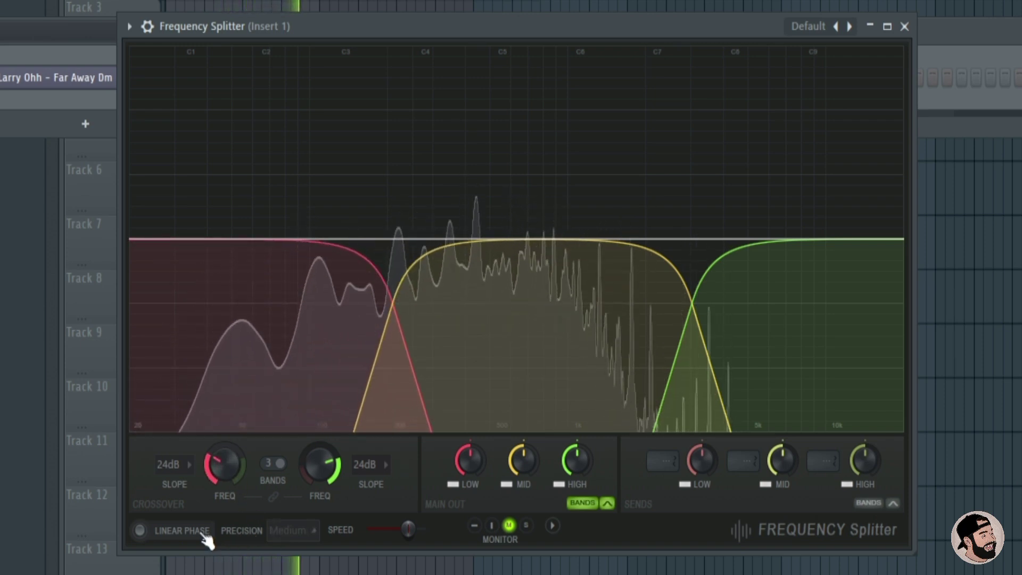
{"action": "left_click", "coordinate": [139, 531]}
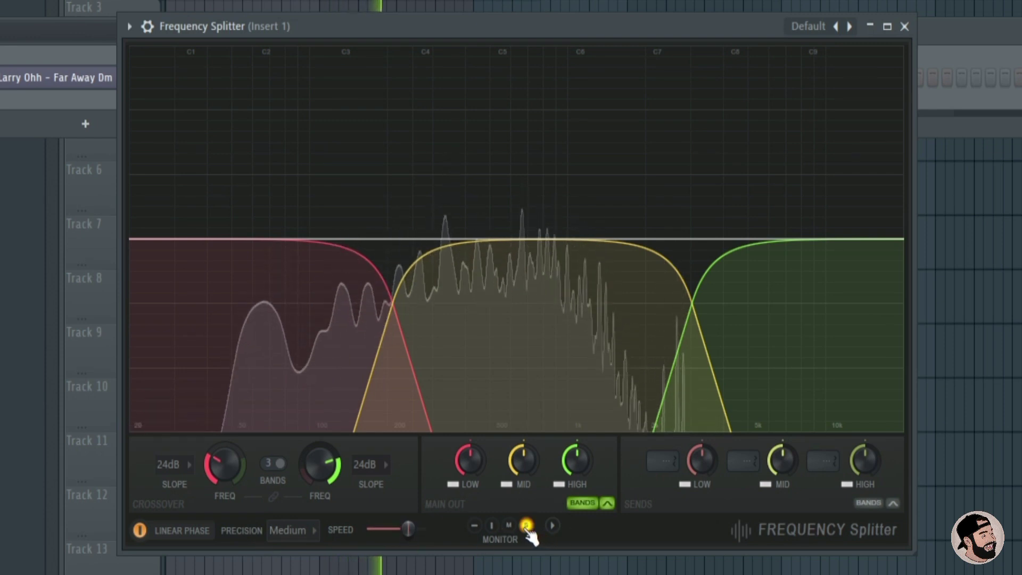
{"action": "left_click", "coordinate": [510, 527]}
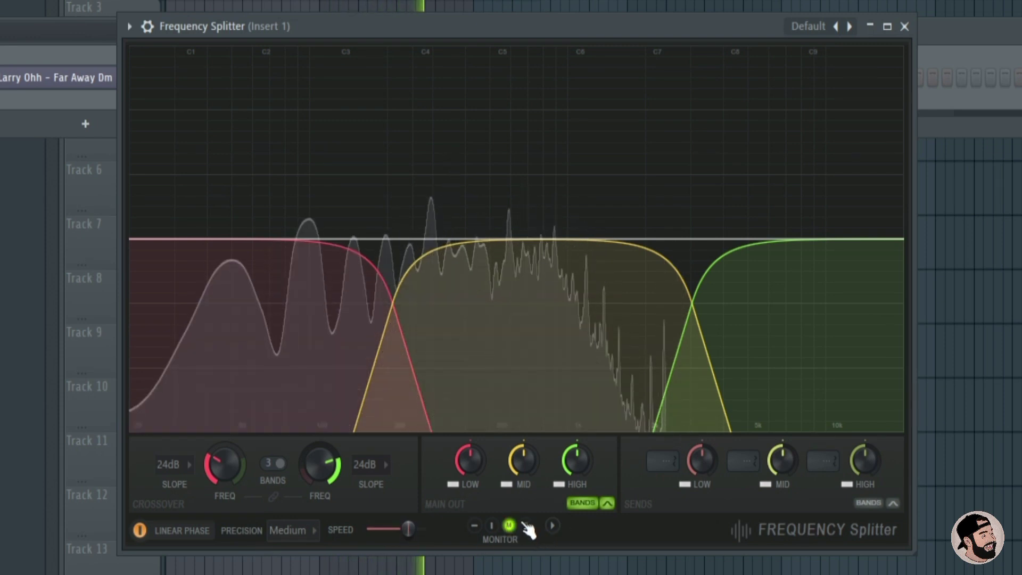
- Fine-tune both crossover frequencies and turn the main output levels of the low and high bands fully down
{"action": "mouse_move", "coordinate": [220, 465]}
{"action": "left_mouse_down"}
{"action": "mouse_move", "coordinate": [219, 485]}
{"action": "mouse_move", "coordinate": [220, 468]}
{"action": "left_mouse_up"}
{"action": "mouse_move", "coordinate": [306, 462]}
{"action": "left_mouse_down"}
{"action": "mouse_move", "coordinate": [306, 483]}
{"action": "mouse_move", "coordinate": [306, 461]}
{"action": "left_mouse_up"}
{"action": "left_click_drag", "start_coordinate": [456, 475], "coordinate": [457, 519]}
{"action": "left_click_drag", "start_coordinate": [577, 461], "coordinate": [576, 500]}
{"action": "left_click", "coordinate": [868, 502]}
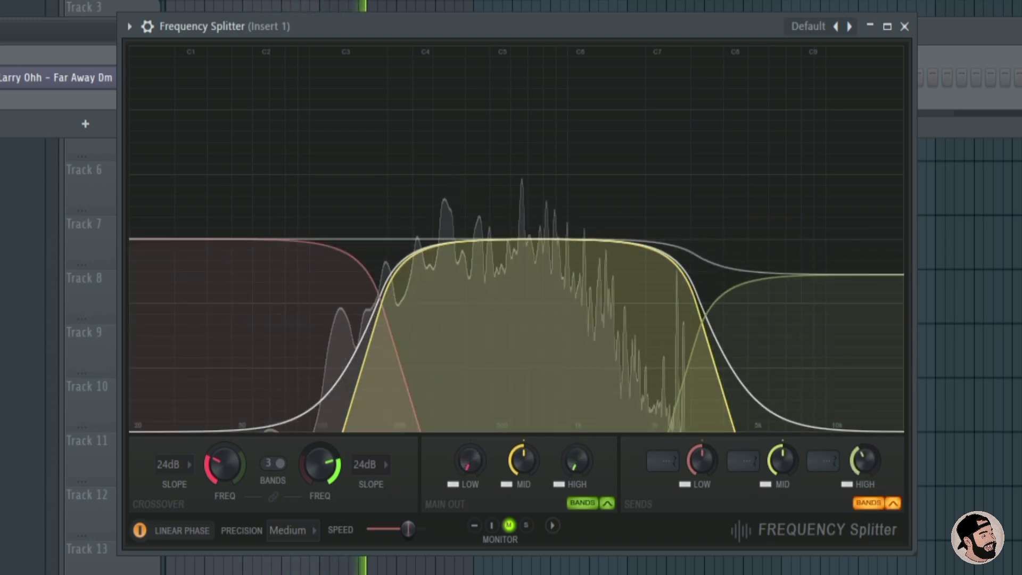
{"action": "left_click", "coordinate": [868, 502]}
- Try a 6 dB slope on the low crossover, then set that slope to 96 dB
{"action": "left_click", "coordinate": [195, 471]}
{"action": "left_click", "coordinate": [183, 492]}
{"action": "left_click", "coordinate": [195, 467]}
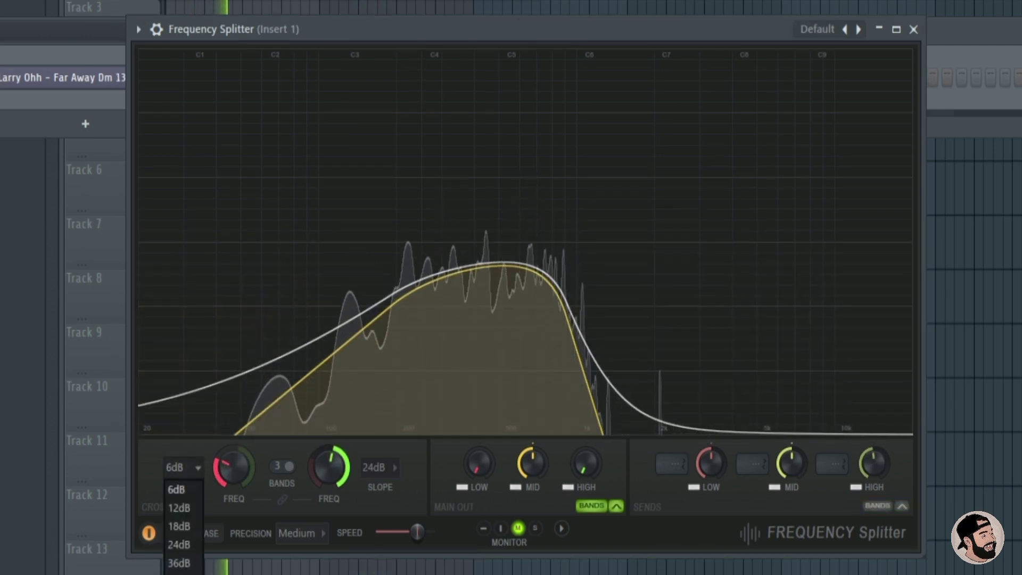
{"action": "left_click", "coordinate": [176, 547]}
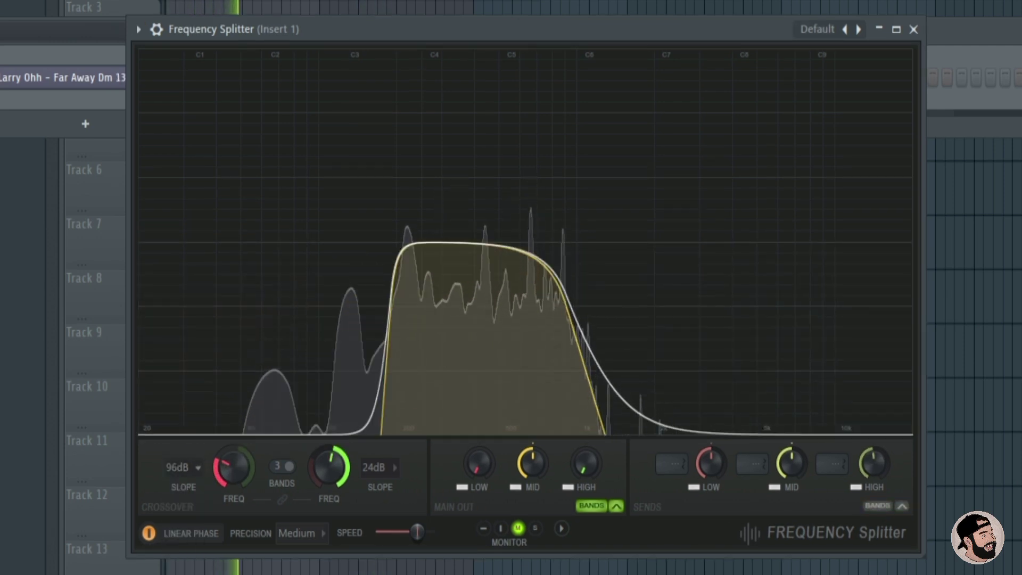
- Set the high crossover's slope to 96 dB and lower its frequency
{"action": "left_click", "coordinate": [390, 471]}
{"action": "left_click", "coordinate": [375, 426]}
{"action": "left_click", "coordinate": [378, 467]}
{"action": "left_click", "coordinate": [375, 572]}
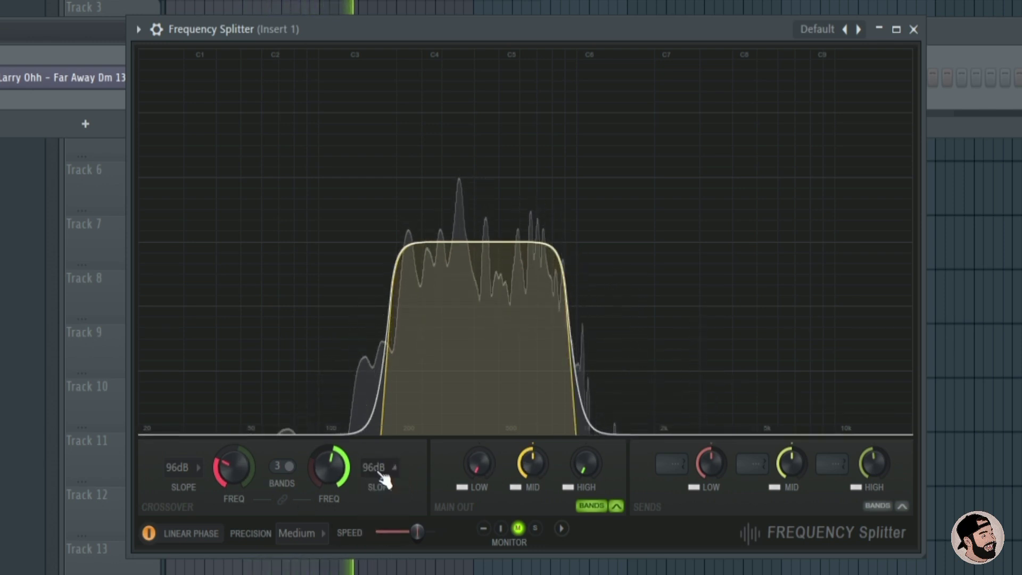
{"action": "mouse_move", "coordinate": [329, 466]}
{"action": "left_mouse_down"}
{"action": "mouse_move", "coordinate": [329, 505]}
{"action": "mouse_move", "coordinate": [329, 437]}
{"action": "mouse_move", "coordinate": [329, 487]}
{"action": "left_mouse_up"}
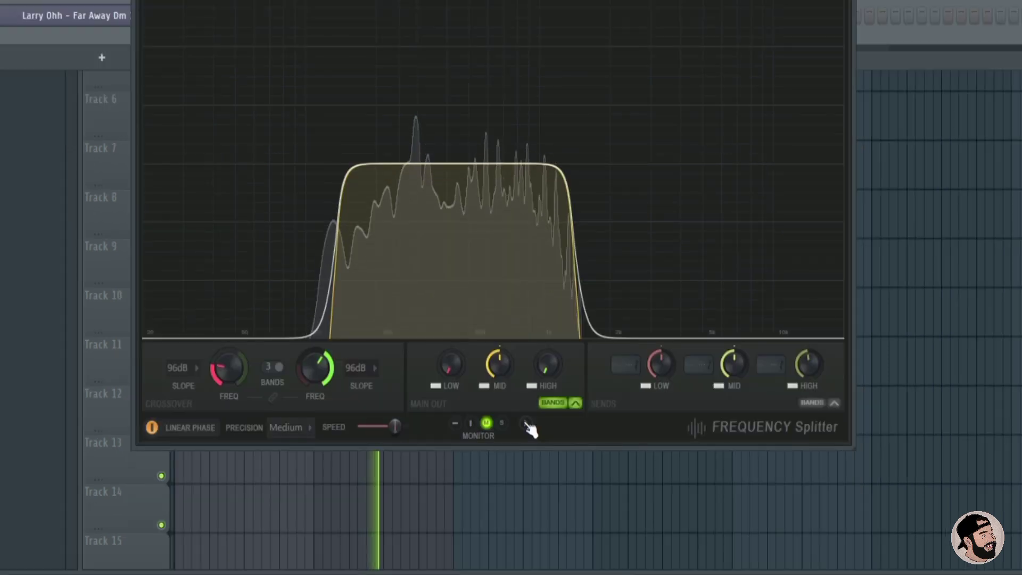
- Enable the Frequency Splitter's heatmap visualization and its Enhanced frequency option
{"action": "left_click", "coordinate": [553, 527]}
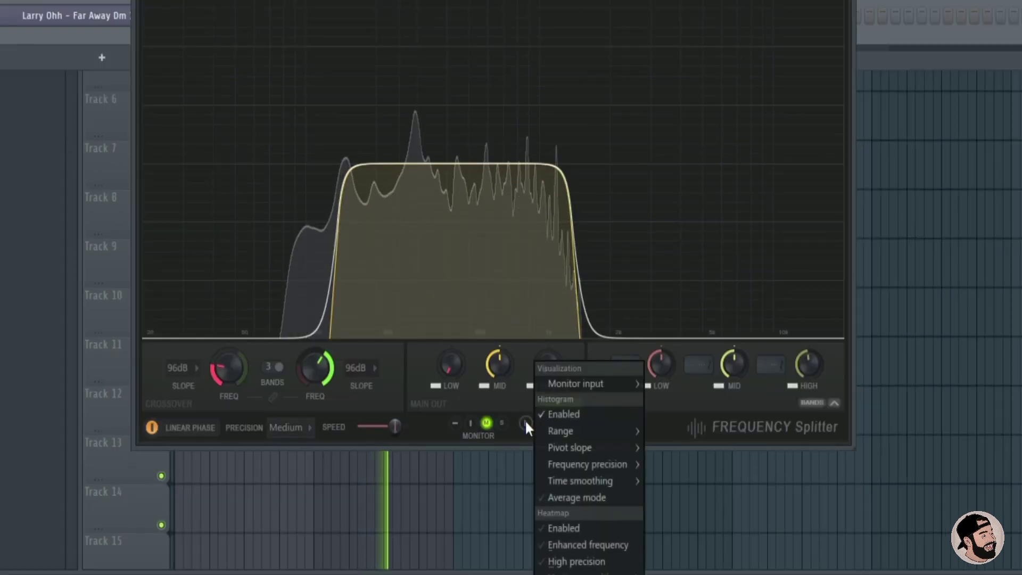
{"action": "left_click", "coordinate": [559, 528]}
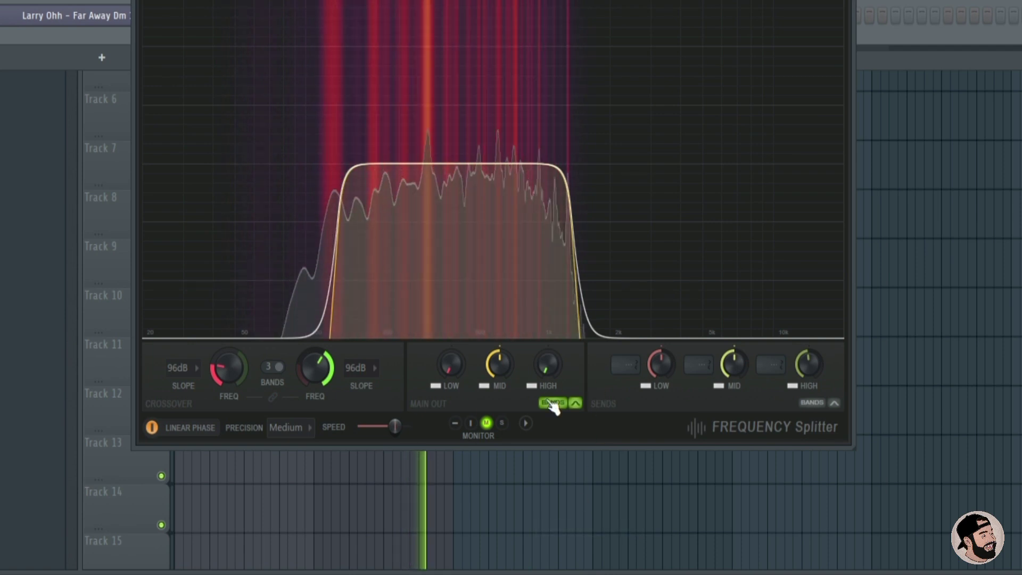
{"action": "left_click", "coordinate": [525, 423]}
{"action": "left_click", "coordinate": [568, 544]}
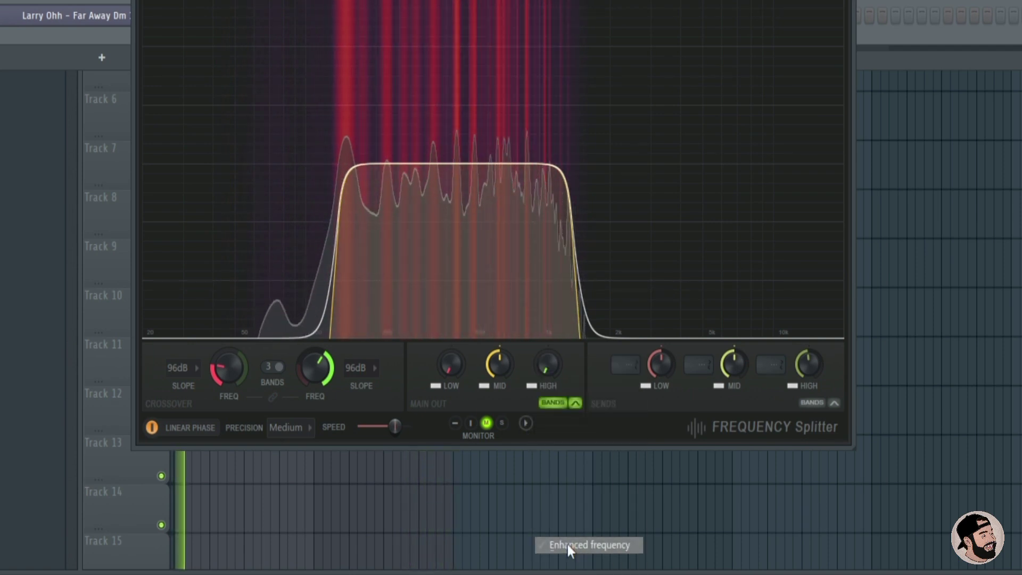
{"action": "left_click", "coordinate": [526, 423]}
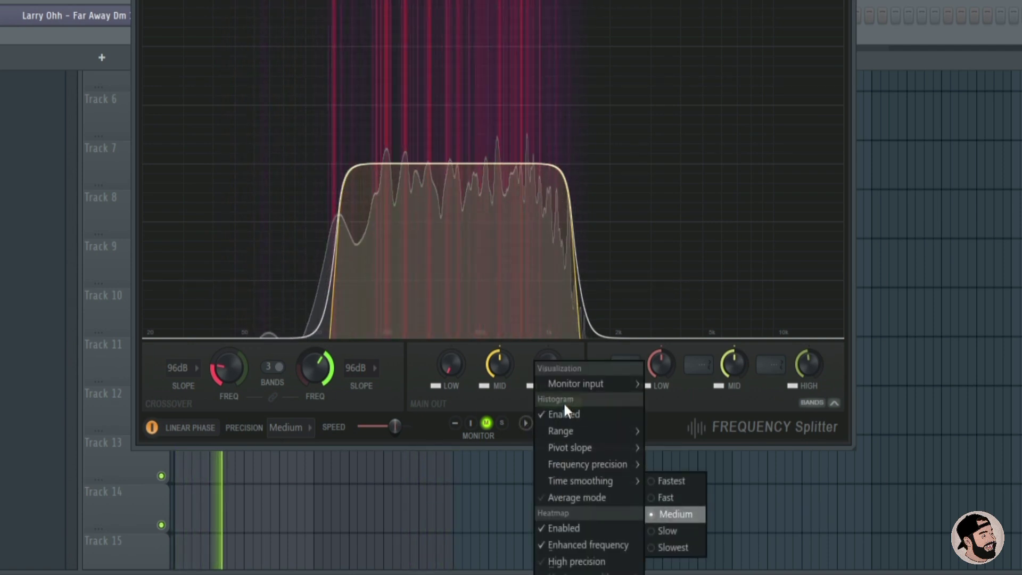
{"action": "mouse_move", "coordinate": [566, 466]}
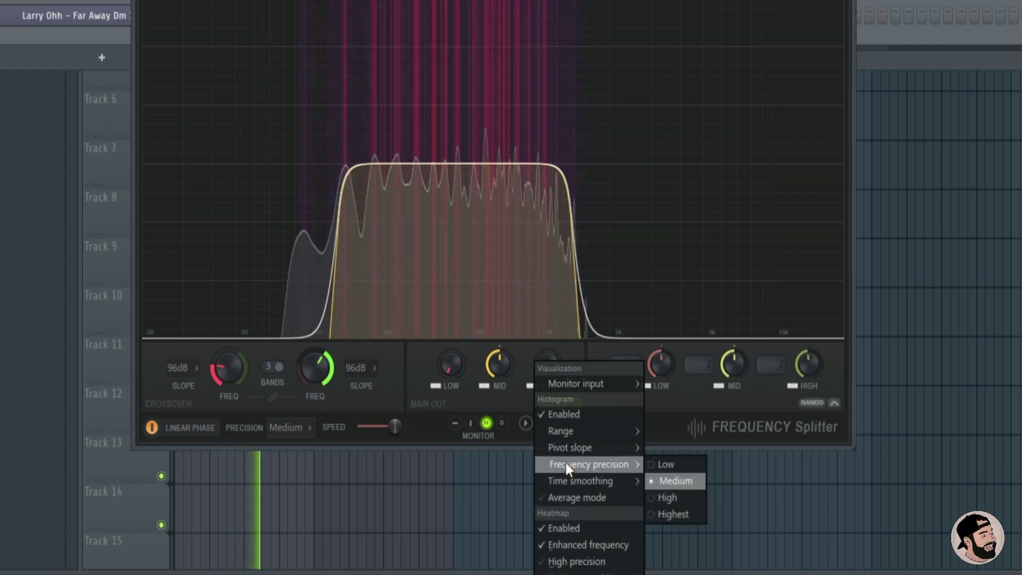
{"action": "mouse_move", "coordinate": [576, 431]}
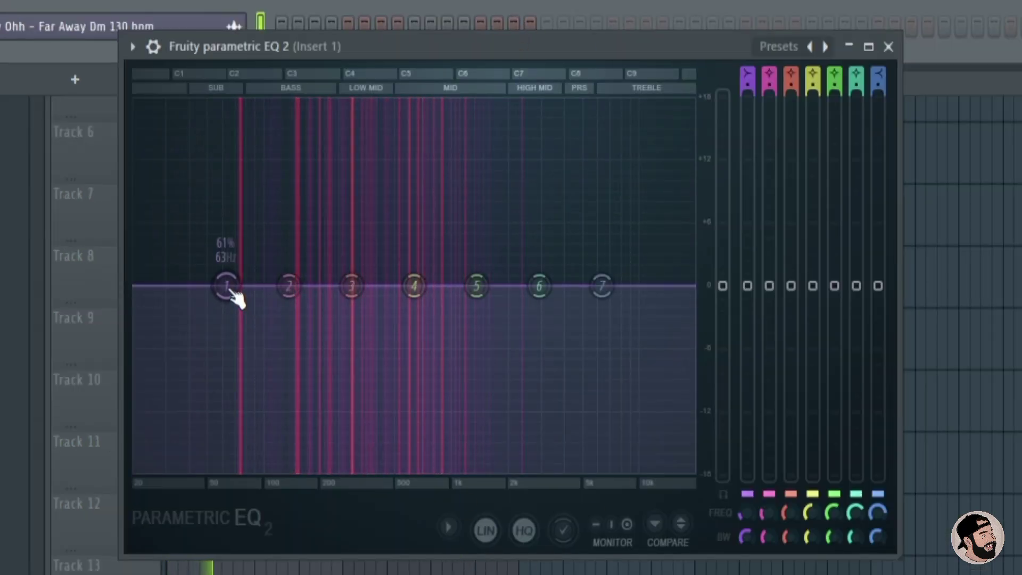
- Enable the histogram and the heatmap visualization in Fruity parametric EQ 2
{"action": "left_click", "coordinate": [449, 527]}
{"action": "left_click", "coordinate": [502, 501]}
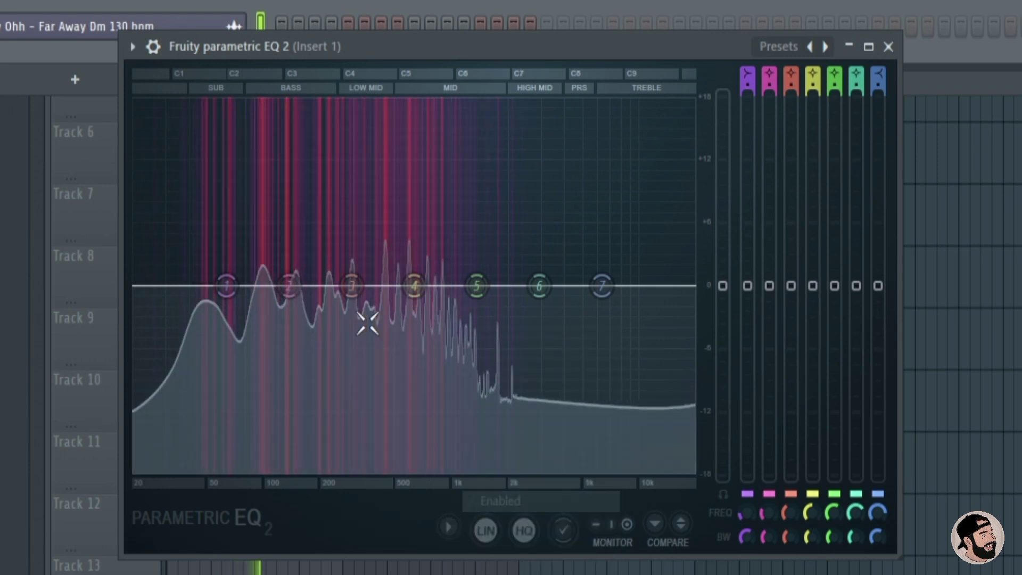
{"action": "left_click", "coordinate": [448, 527]}
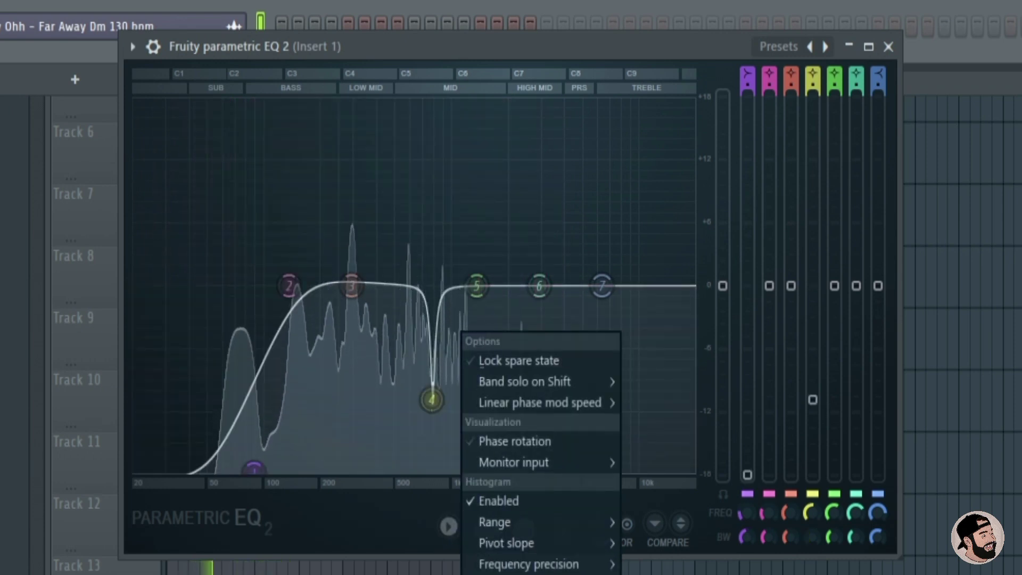
{"action": "left_click", "coordinate": [499, 574]}
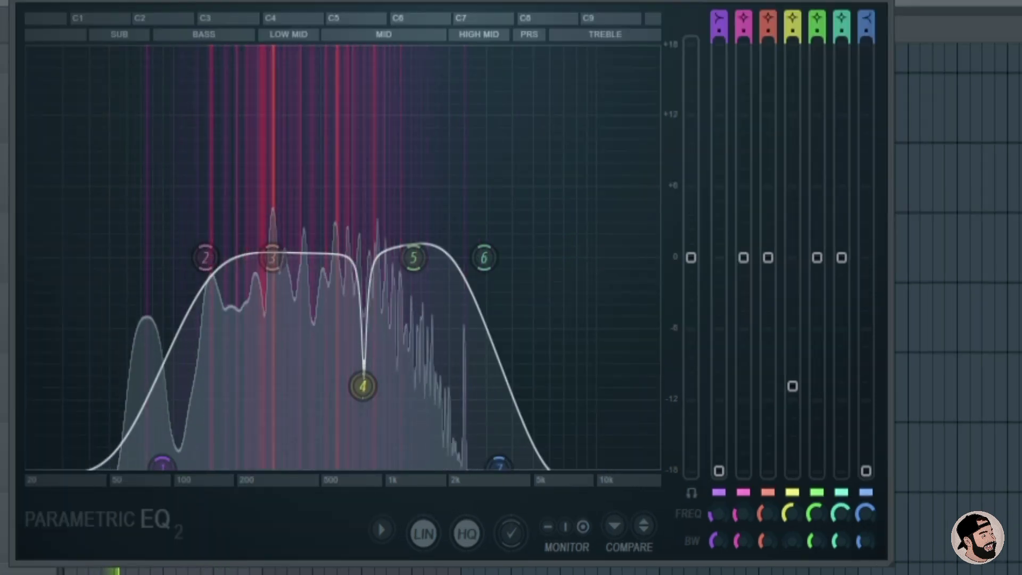
- Bypass all seven EQ bands, then turn every band except band 2 back on
{"action": "left_click", "coordinate": [718, 492]}
{"action": "left_click", "coordinate": [743, 492]}
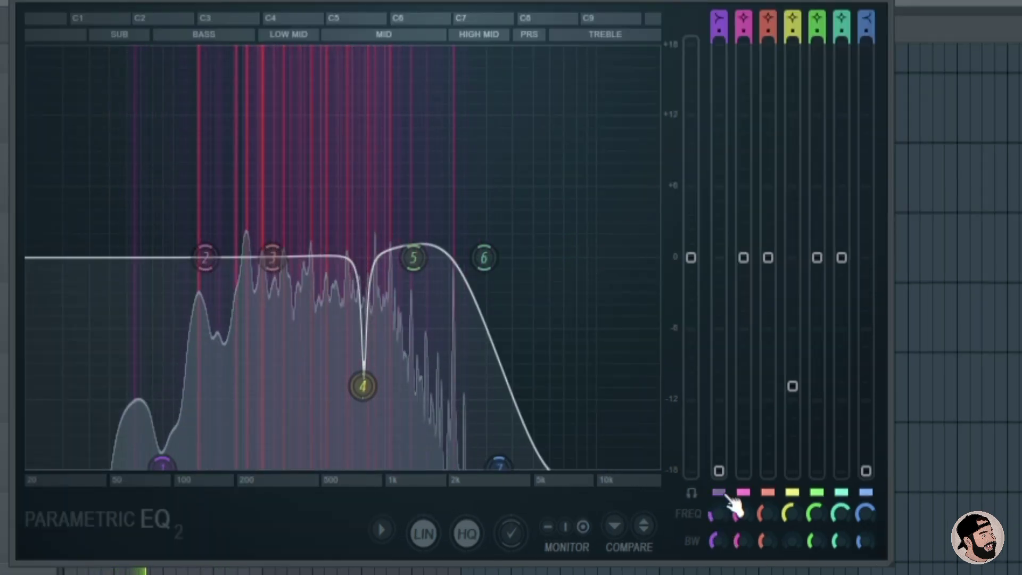
{"action": "left_click", "coordinate": [767, 492]}
{"action": "left_click", "coordinate": [792, 492]}
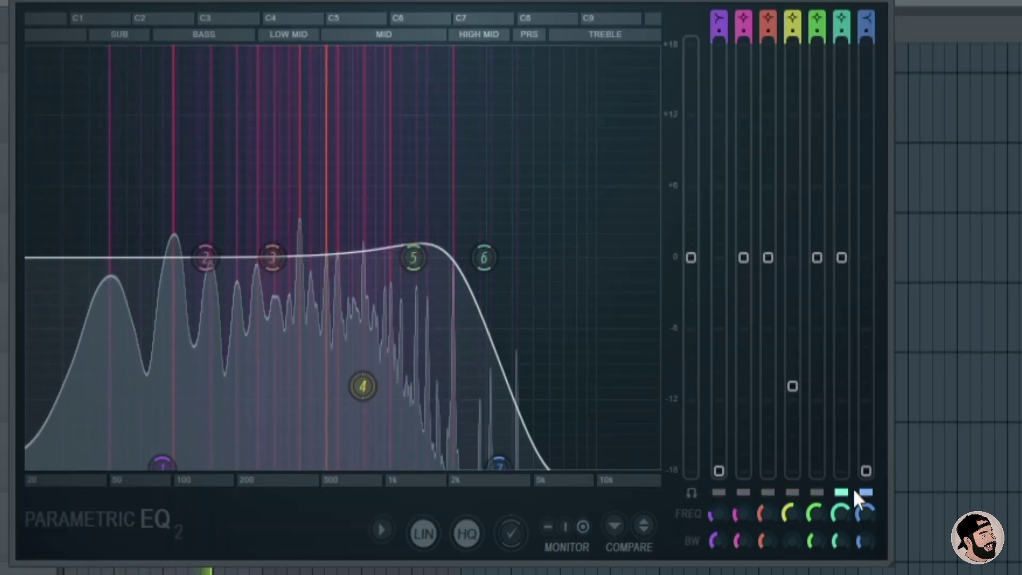
{"action": "left_click", "coordinate": [816, 492]}
{"action": "left_click", "coordinate": [866, 492]}
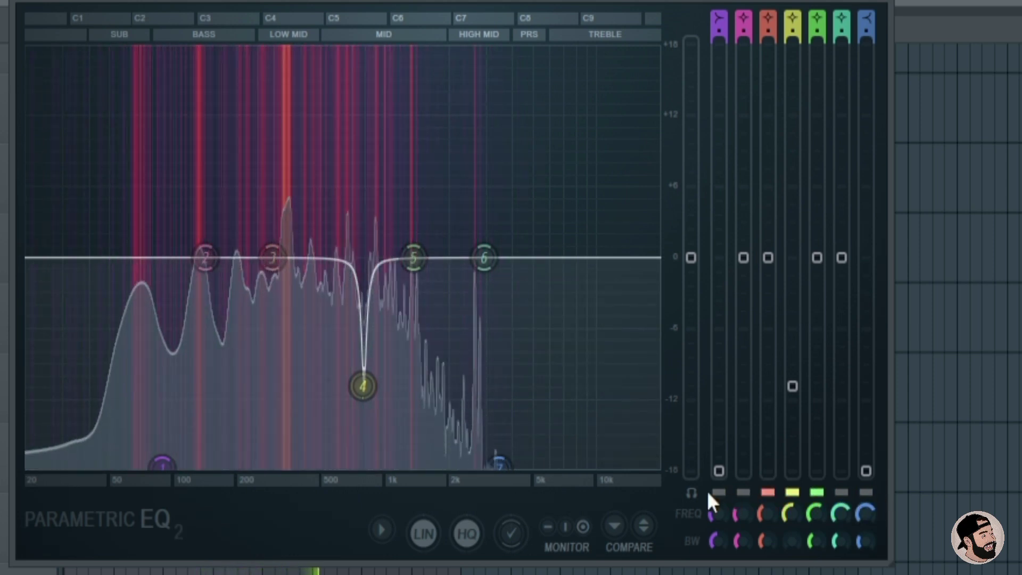
{"action": "left_click", "coordinate": [719, 492]}
{"action": "left_click", "coordinate": [866, 493]}
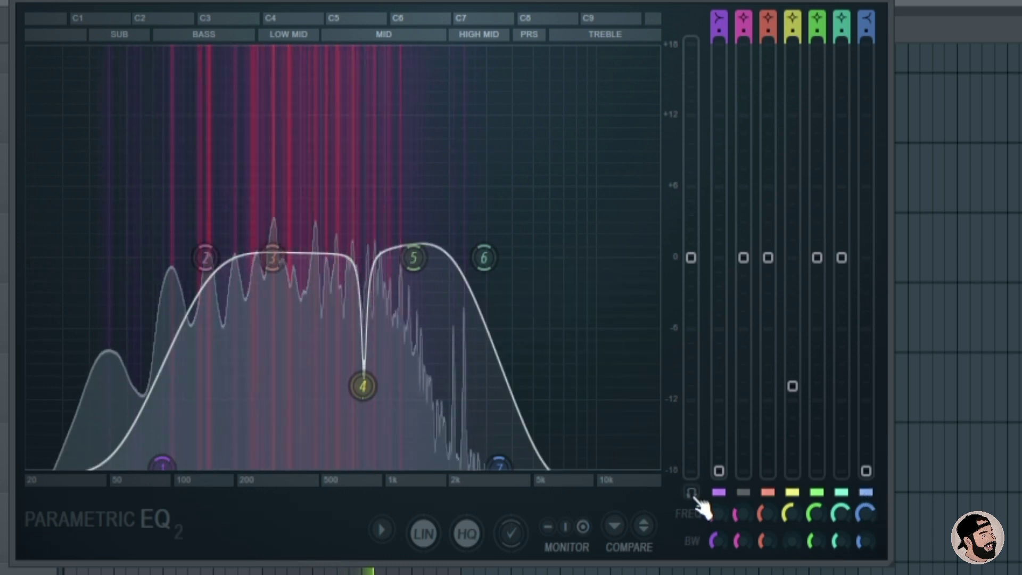
- Try two of the EQ's band solo options
{"action": "right_click", "coordinate": [693, 497]}
{"action": "left_click", "coordinate": [707, 507]}
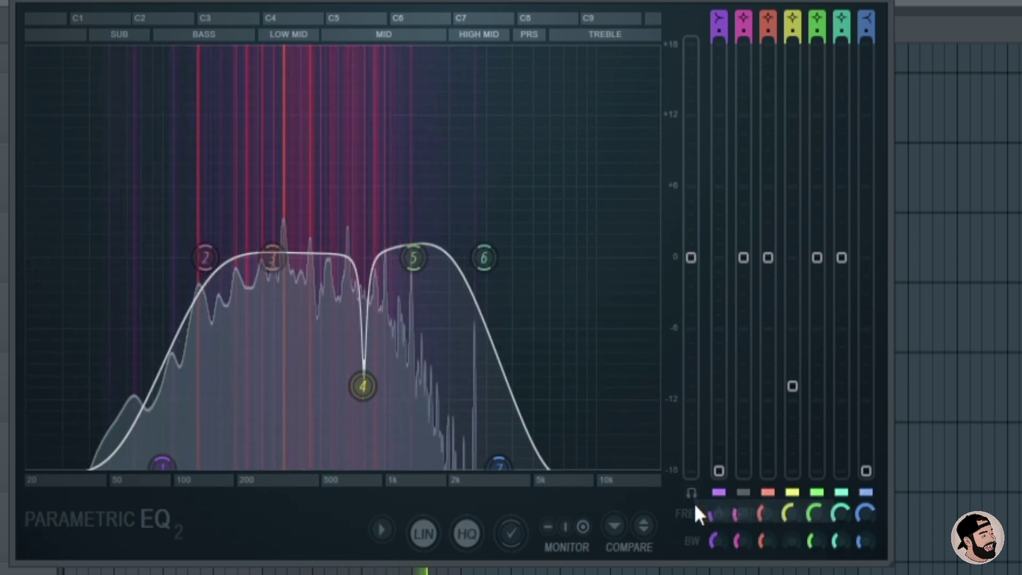
{"action": "right_click", "coordinate": [693, 498]}
{"action": "left_click", "coordinate": [717, 529]}
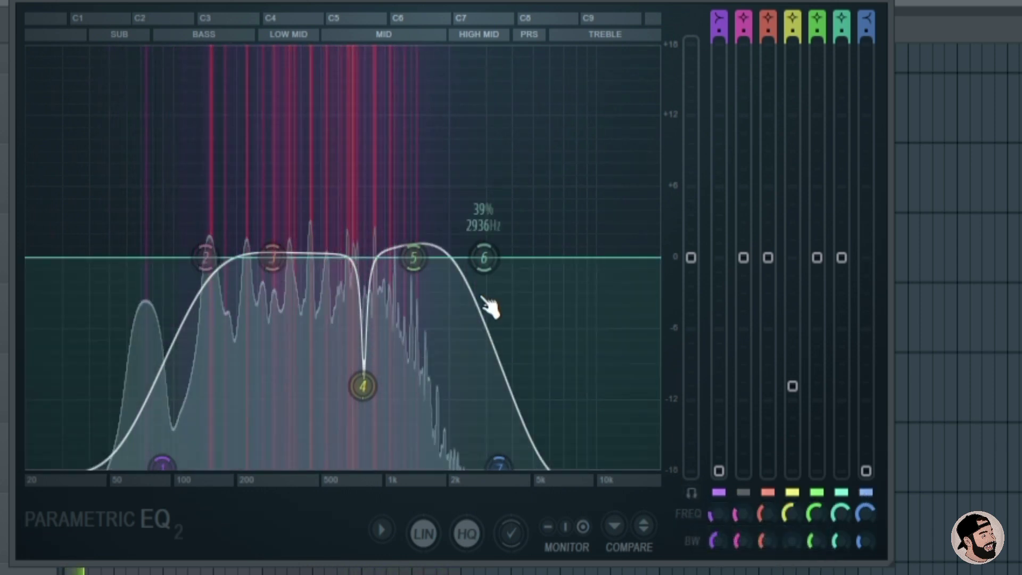
- Shift EQ bands 6, 5 and 3 slightly up in frequency and band 2 slightly down
{"action": "left_click", "coordinate": [484, 258]}
{"action": "mouse_move", "coordinate": [484, 257]}
{"action": "left_mouse_down"}
{"action": "mouse_move", "coordinate": [541, 257]}
{"action": "mouse_move", "coordinate": [389, 257]}
{"action": "mouse_move", "coordinate": [496, 258]}
{"action": "left_mouse_up"}
{"action": "mouse_move", "coordinate": [414, 258]}
{"action": "left_mouse_down"}
{"action": "mouse_move", "coordinate": [433, 258]}
{"action": "mouse_move", "coordinate": [415, 257]}
{"action": "left_mouse_up"}
{"action": "mouse_move", "coordinate": [272, 258]}
{"action": "left_mouse_down"}
{"action": "mouse_move", "coordinate": [297, 257]}
{"action": "mouse_move", "coordinate": [281, 258]}
{"action": "left_mouse_up"}
{"action": "mouse_move", "coordinate": [206, 258]}
{"action": "left_mouse_down"}
{"action": "mouse_move", "coordinate": [153, 257]}
{"action": "mouse_move", "coordinate": [198, 257]}
{"action": "left_mouse_up"}
- Switch the EQ's linear phase mode and then its HQ mode off and back on
{"action": "left_click", "coordinate": [423, 534]}
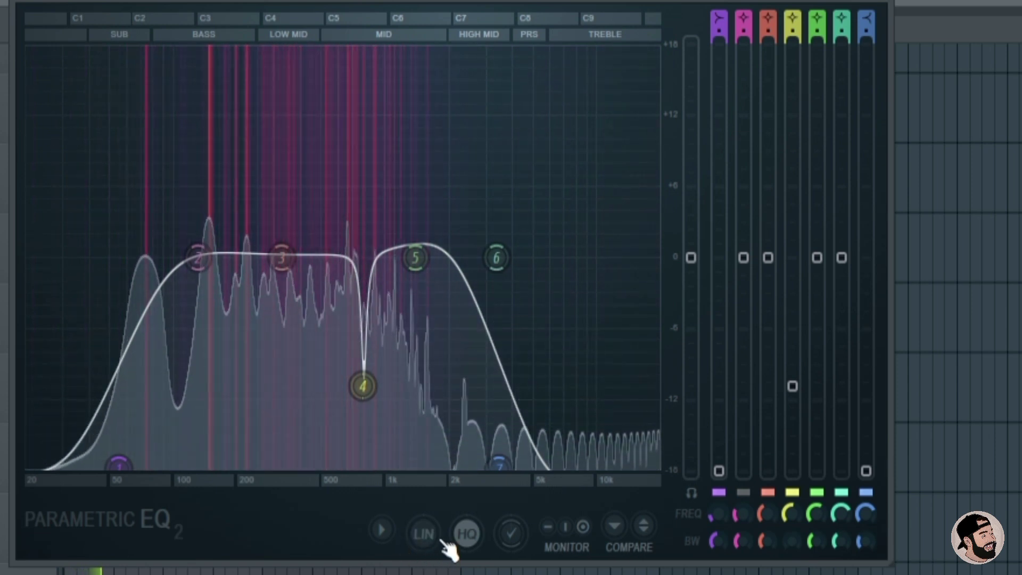
{"action": "left_click", "coordinate": [426, 534]}
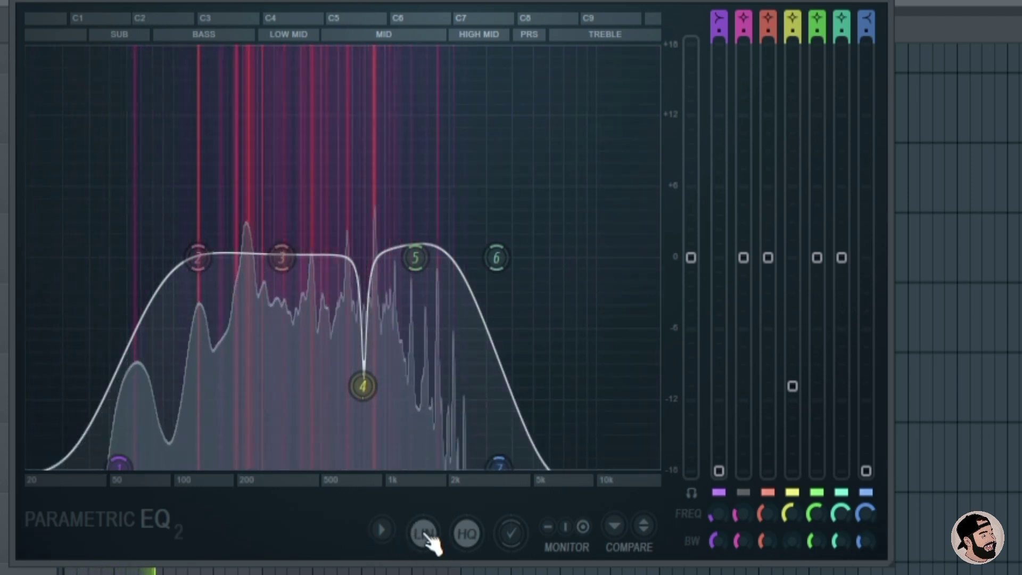
{"action": "left_click", "coordinate": [467, 534]}
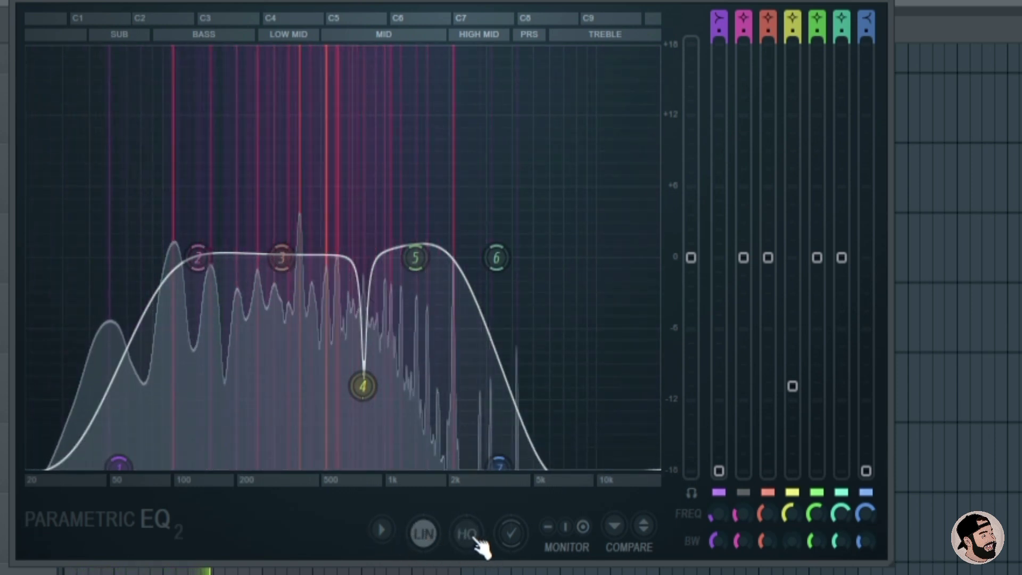
{"action": "left_click", "coordinate": [469, 534]}
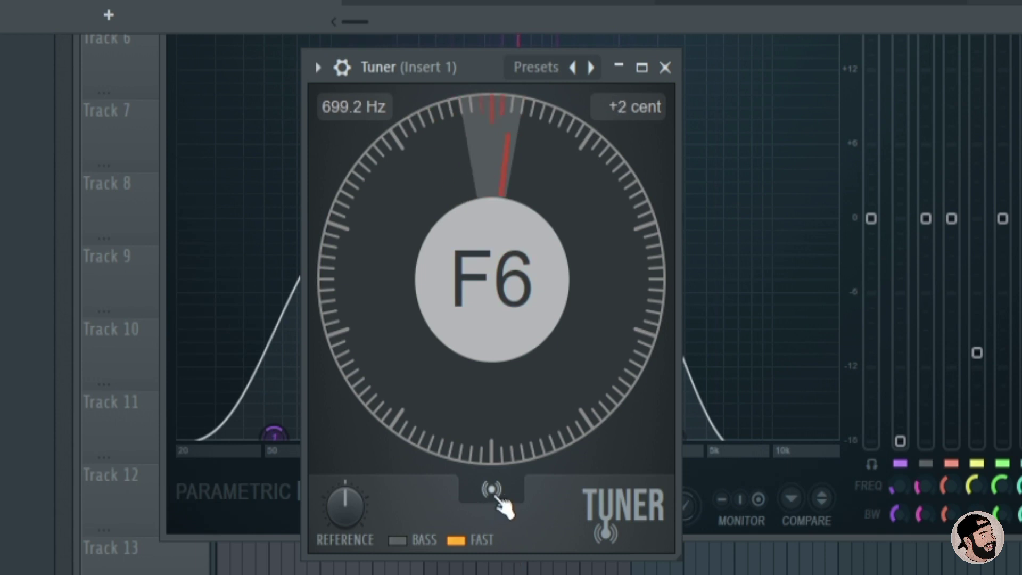
- Toggle the sound option of the Tuner on Insert 1
{"action": "left_click", "coordinate": [491, 489]}
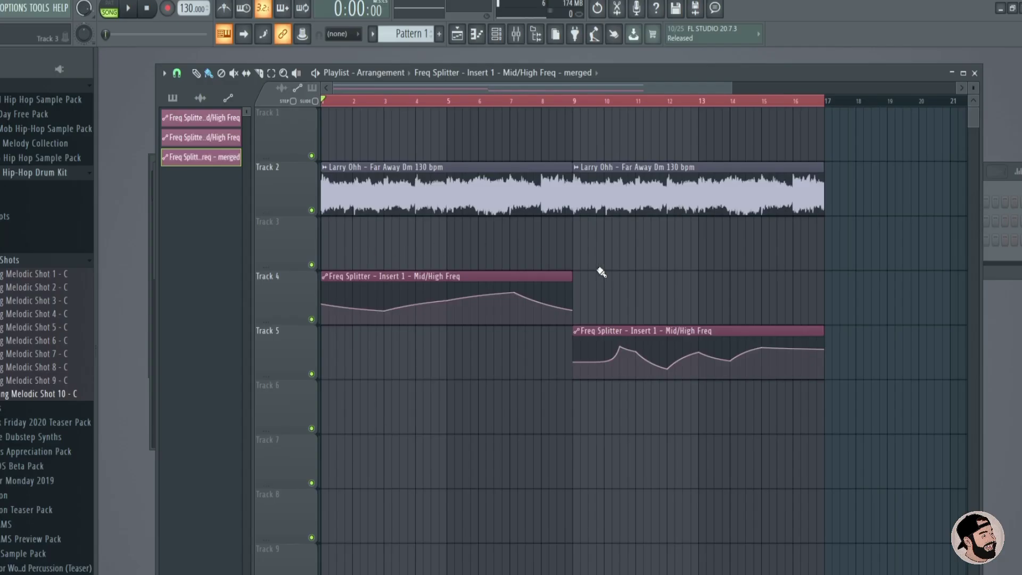
- Merge the two Mid/High Freq automation clips on Tracks 4 and 5 into one clip and play the result
{"action": "left_click_drag", "start_coordinate": [791, 488], "coordinate": [365, 270]}
{"action": "left_click", "coordinate": [165, 74]}
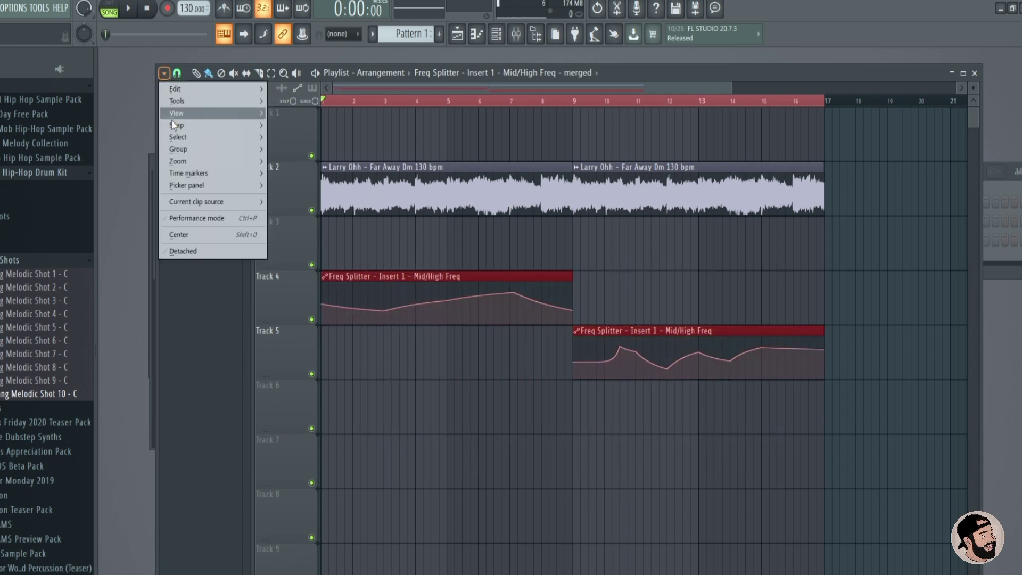
{"action": "mouse_move", "coordinate": [178, 142]}
{"action": "mouse_move", "coordinate": [181, 89]}
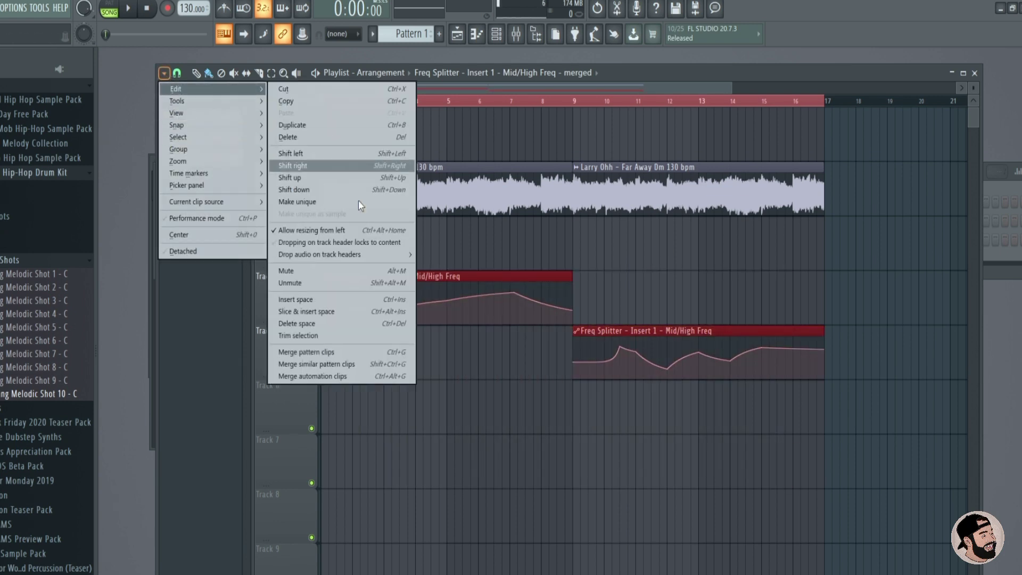
{"action": "left_click", "coordinate": [338, 377]}
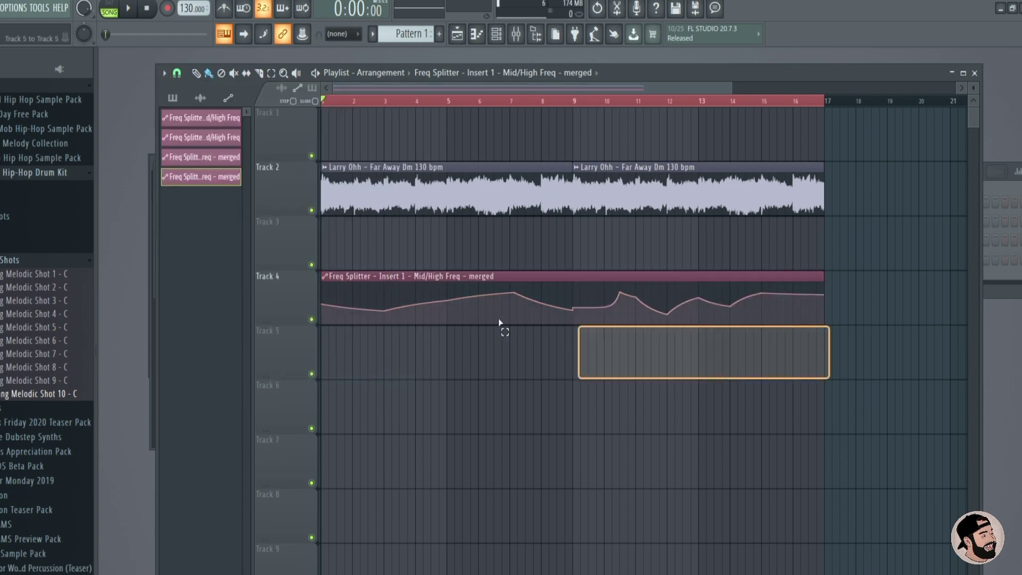
{"action": "key", "text": "space"}
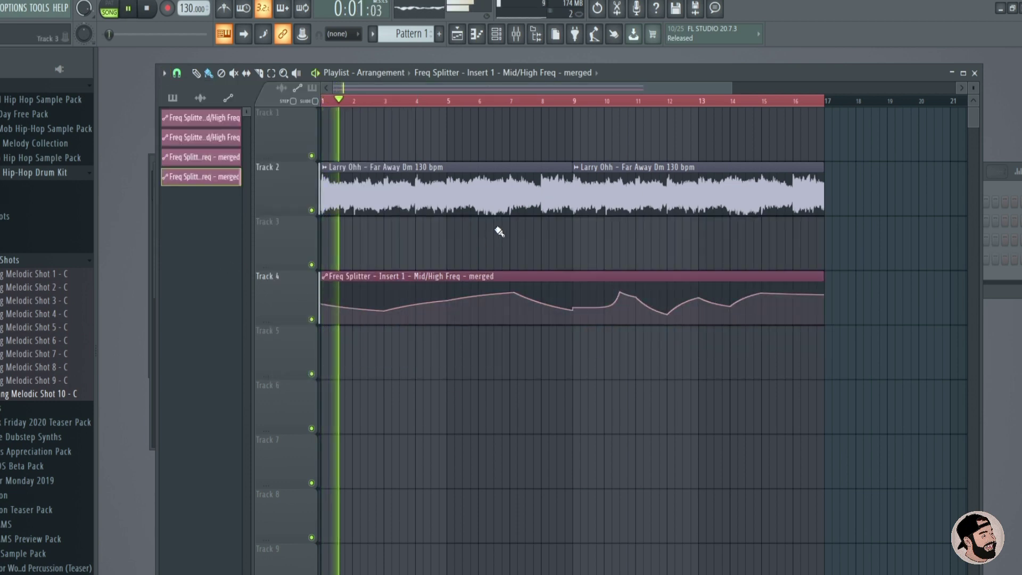
{"action": "key", "text": "space"}
- Start playback and add an FL Keys instrument channel to the channel rack
{"action": "key", "text": "F6"}
{"action": "key", "text": "space"}
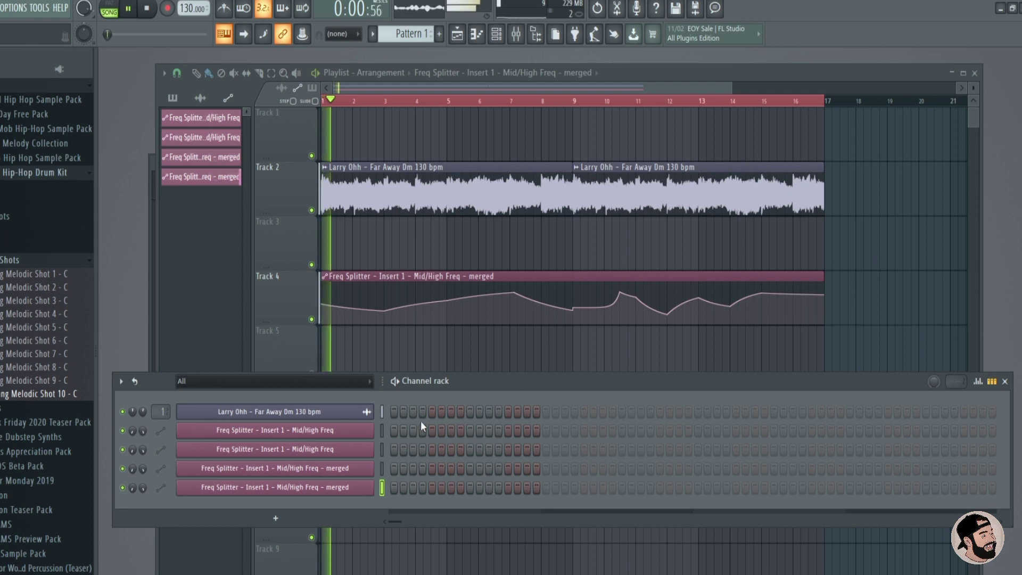
{"action": "left_click", "coordinate": [276, 519]}
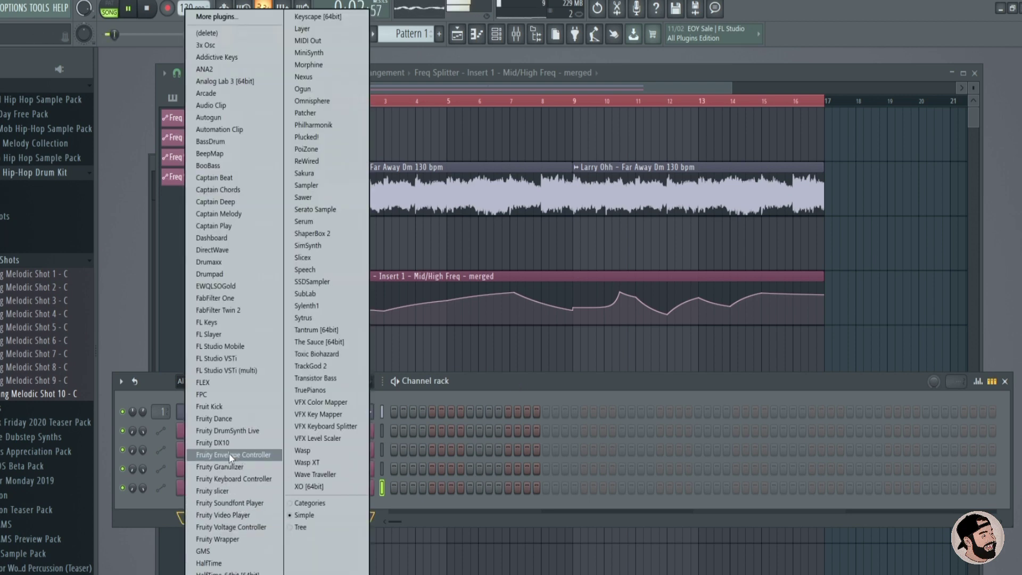
{"action": "left_click", "coordinate": [209, 322]}
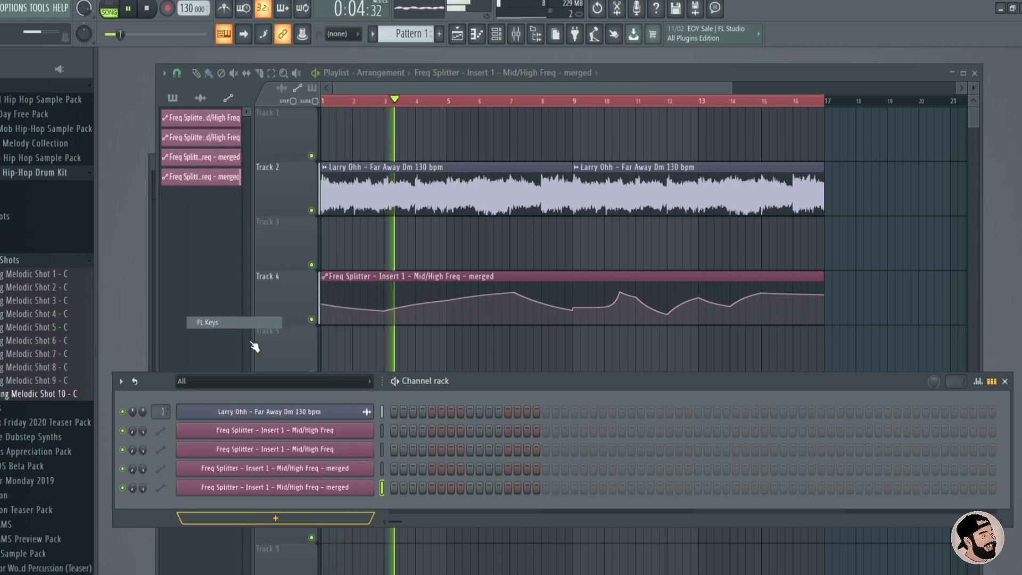
- Add Omnisphere and FLEX instrument channels to the channel rack, closing Omnisphere's plugin window in between
{"action": "left_click", "coordinate": [275, 535]}
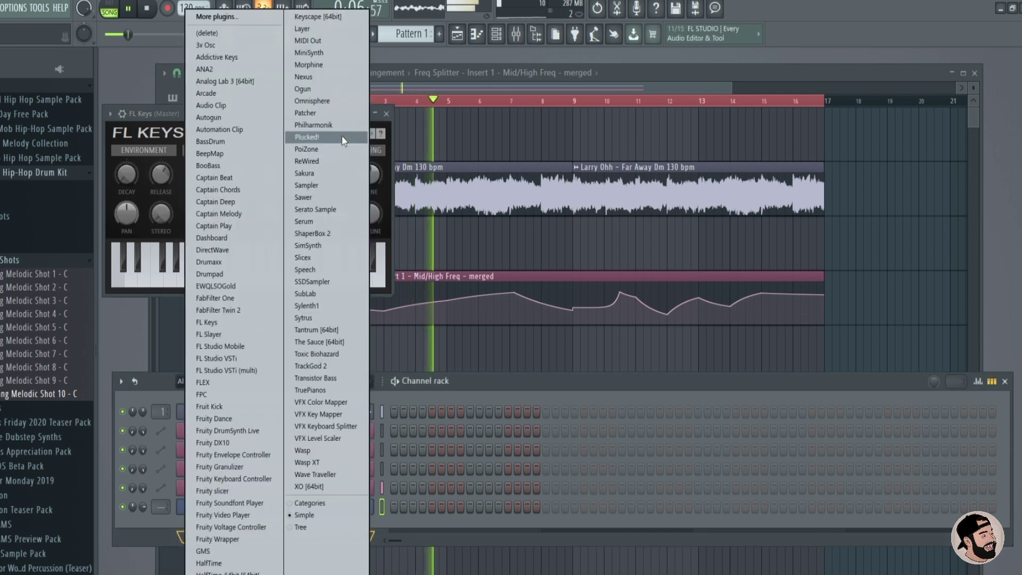
{"action": "left_click", "coordinate": [340, 103]}
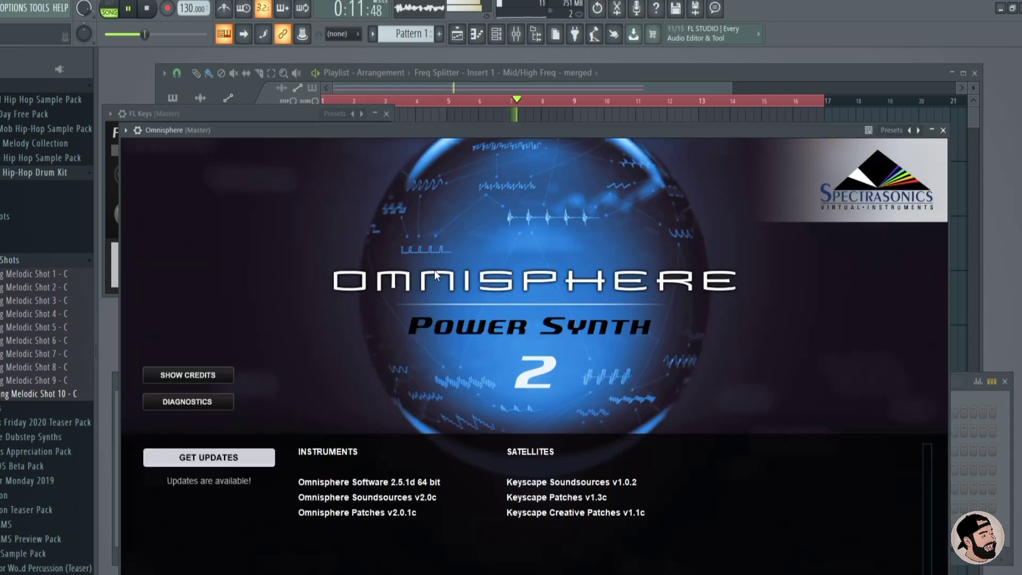
{"action": "left_click", "coordinate": [436, 274]}
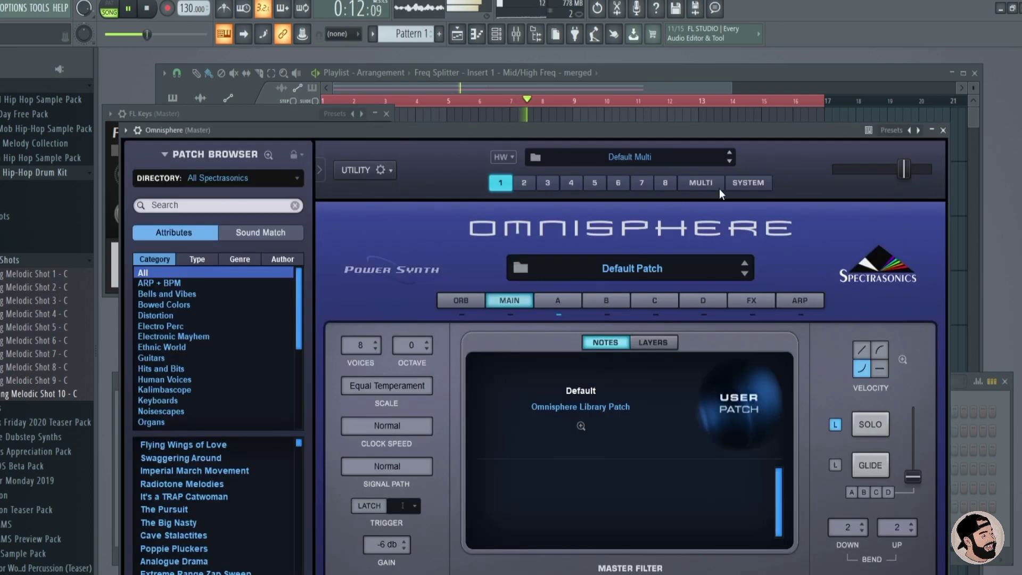
{"action": "left_click", "coordinate": [942, 130]}
{"action": "left_click", "coordinate": [249, 558]}
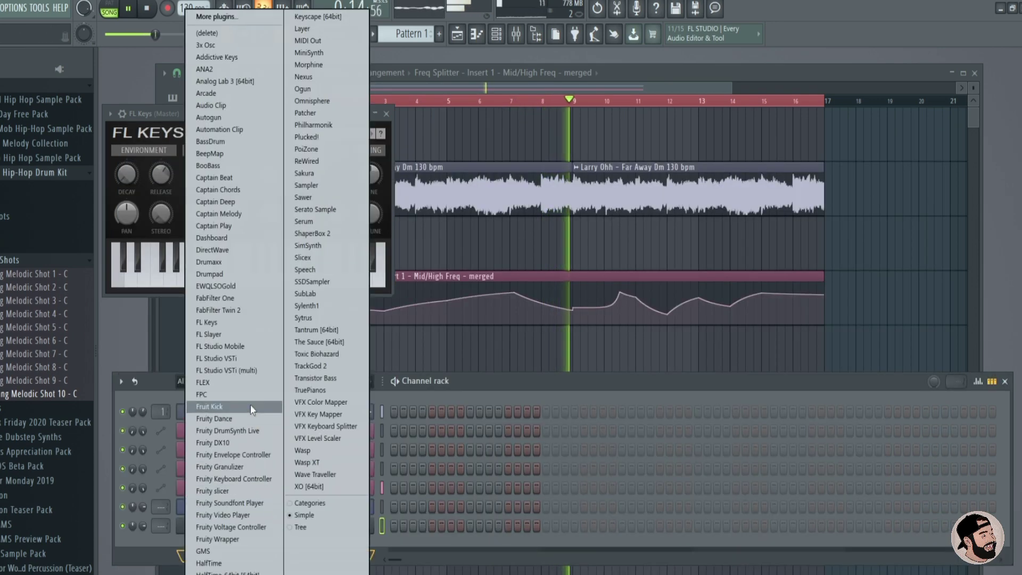
{"action": "left_click", "coordinate": [274, 384]}
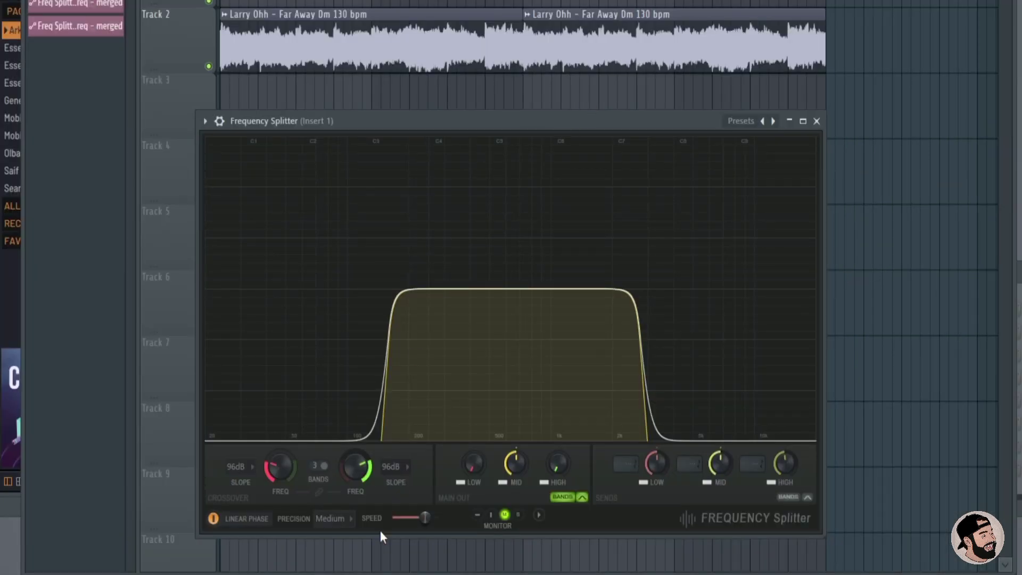
- Delete the initial value of the Frequency Splitter's upper crossover frequency and adjust that frequency while playing the song
{"action": "key", "text": "space"}
{"action": "left_click_drag", "start_coordinate": [349, 478], "coordinate": [349, 519]}
{"action": "left_click_drag", "start_coordinate": [529, 551], "coordinate": [512, 522]}
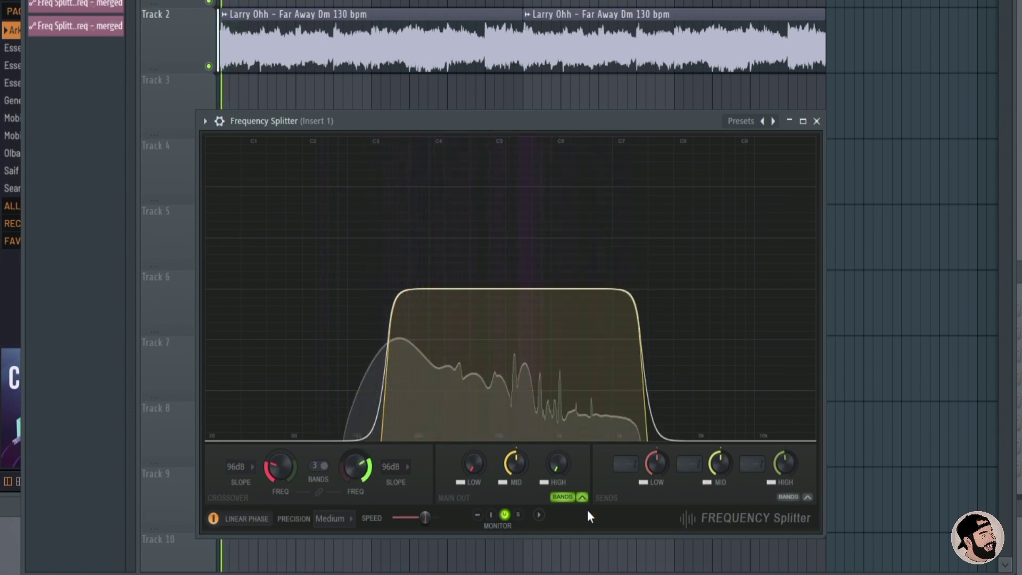
{"action": "right_click", "coordinate": [356, 474]}
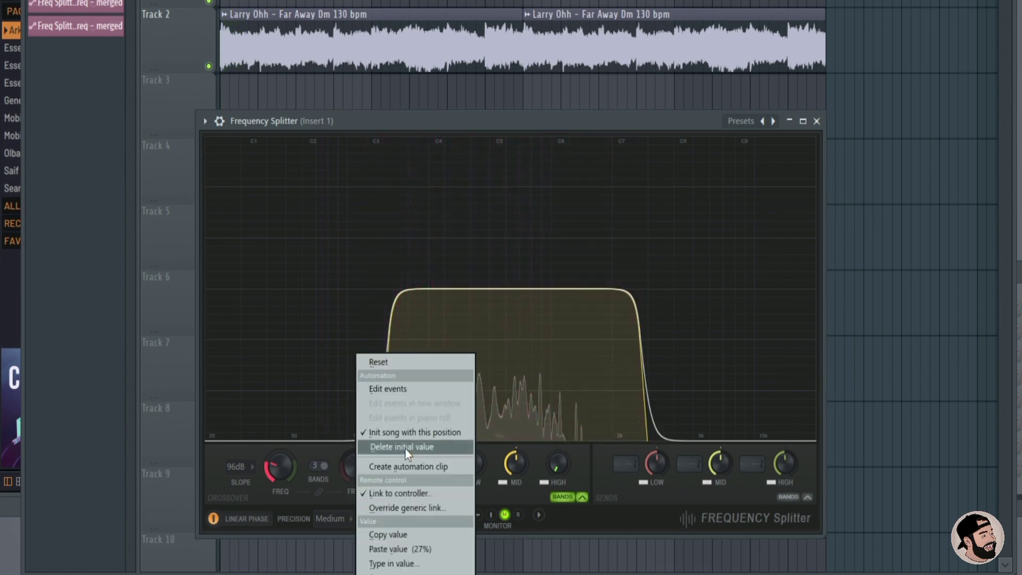
{"action": "left_click", "coordinate": [404, 449]}
{"action": "mouse_move", "coordinate": [362, 471]}
{"action": "left_mouse_down"}
{"action": "mouse_move", "coordinate": [362, 495]}
{"action": "mouse_move", "coordinate": [365, 483]}
{"action": "mouse_move", "coordinate": [392, 497]}
{"action": "mouse_move", "coordinate": [365, 485]}
{"action": "left_mouse_up"}
{"action": "key", "text": "space"}
{"action": "key", "text": "space"}
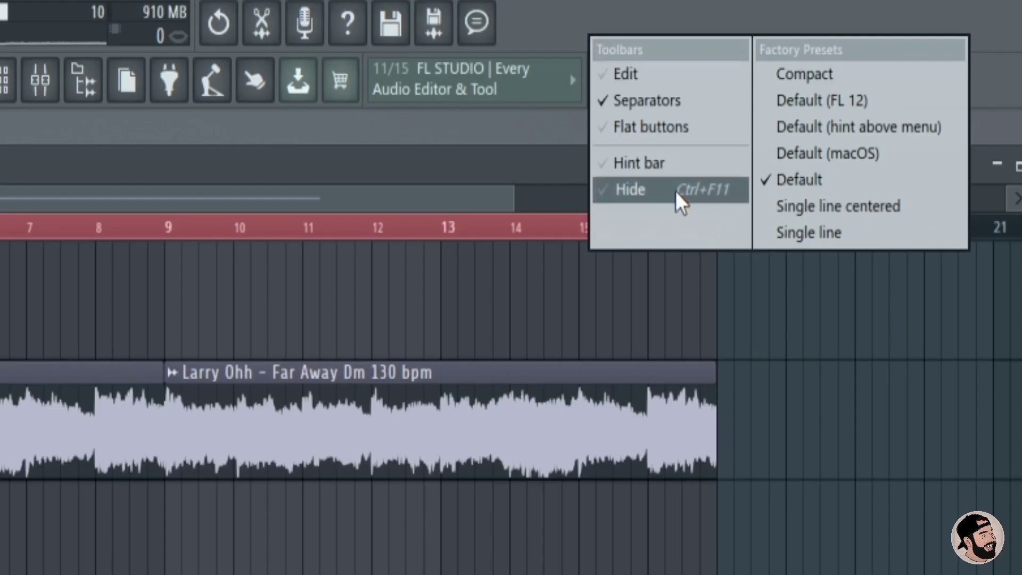
- Enable the flat buttons style for the main toolbars
{"action": "left_click", "coordinate": [635, 129]}
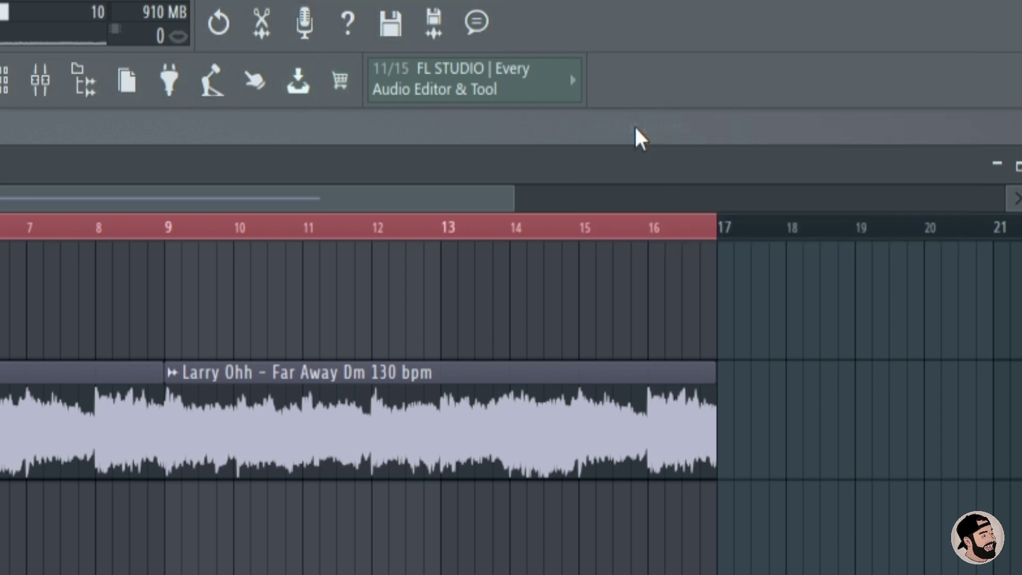